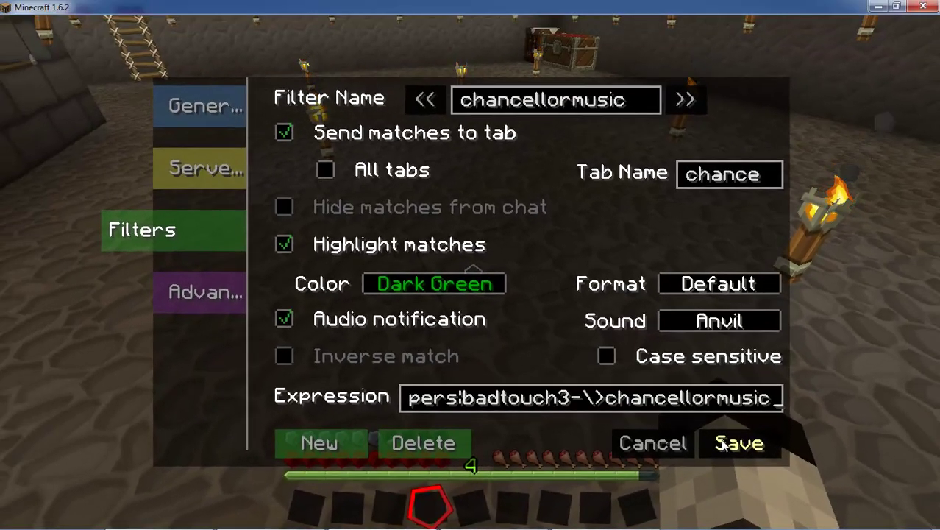
# Save the filter, whisper 'hello' to the other player, then return to the main chat tab.
pyautogui.click(789, 406)
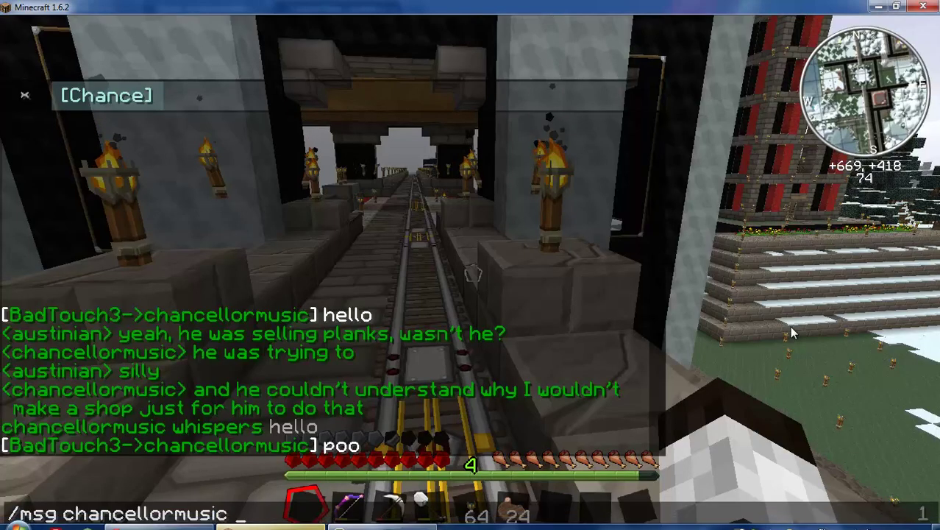
pyautogui.press('Escape')
pyautogui.press('t')
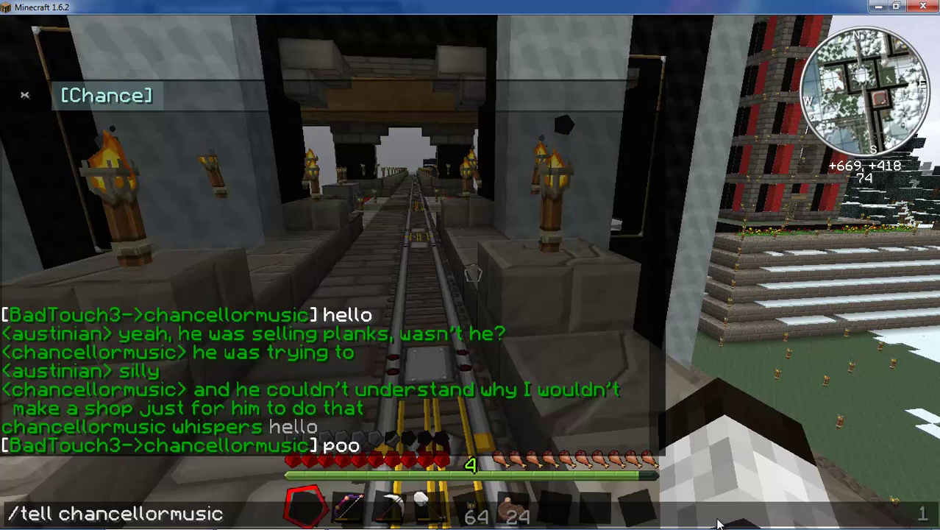
pyautogui.write('hello')
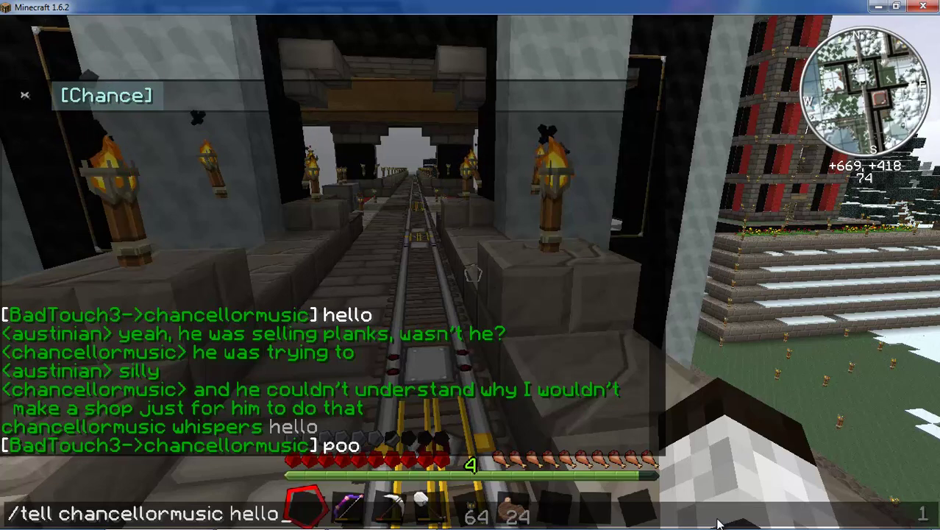
pyautogui.press('Return')
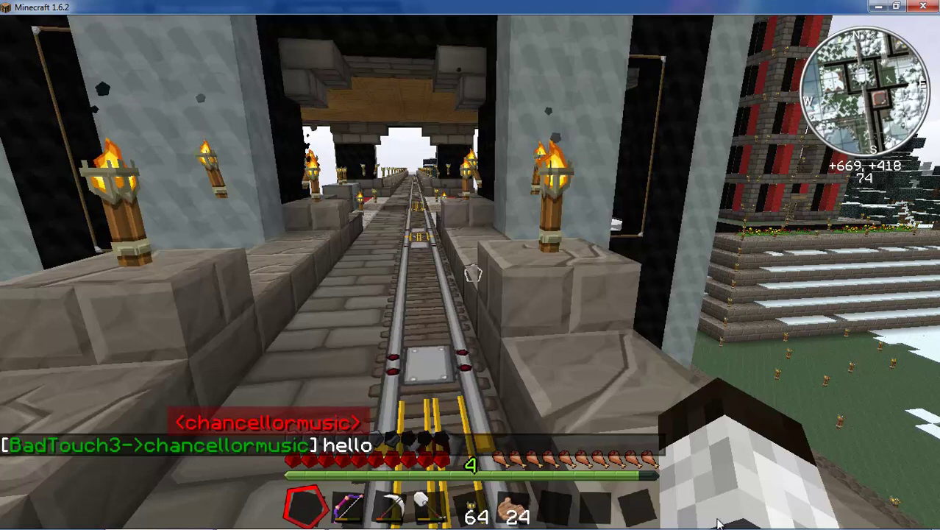
pyautogui.press('t')
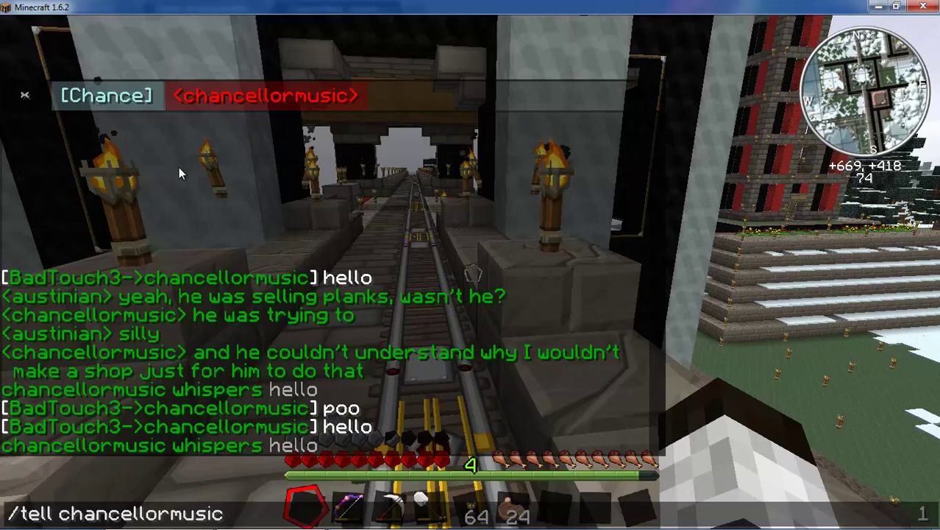
pyautogui.click(24, 95)
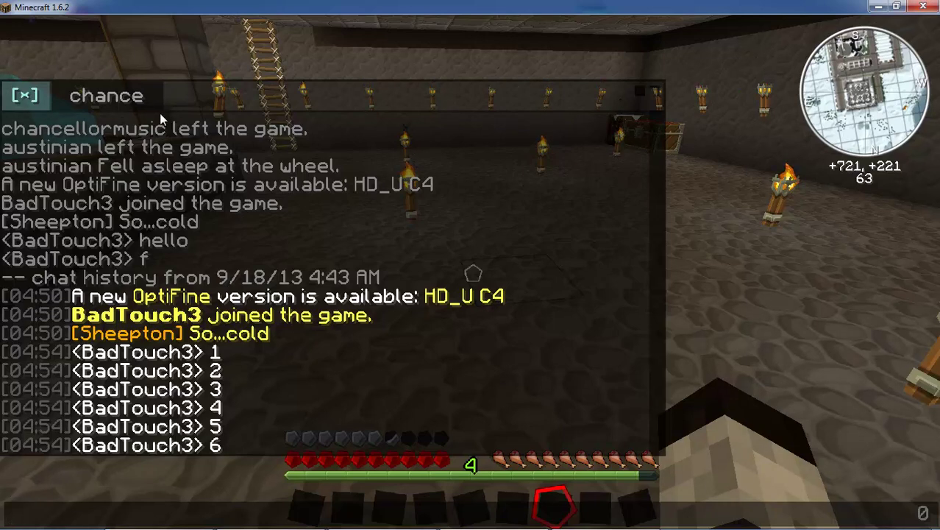
# Set the chance tab's chat command prefix to /msg plus the other player's name, then view the tab.
pyautogui.rightClick(108, 98)
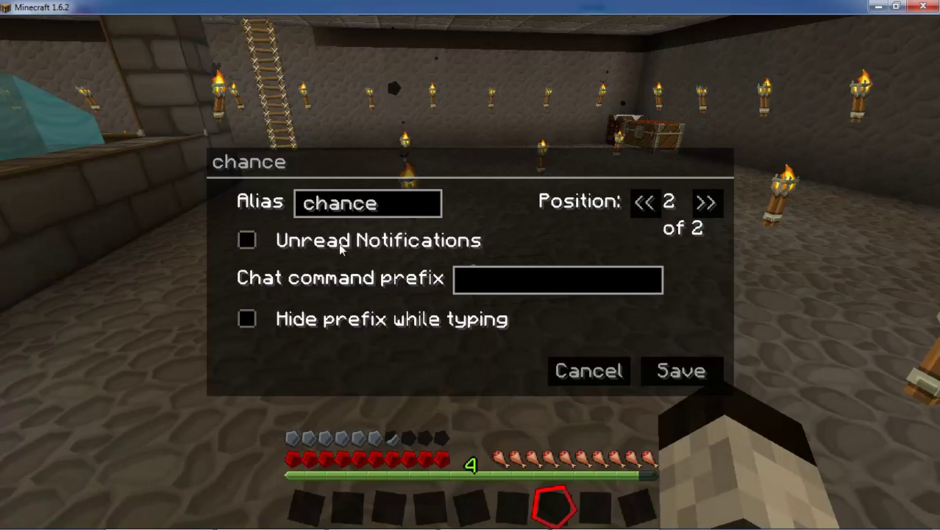
pyautogui.click(492, 288)
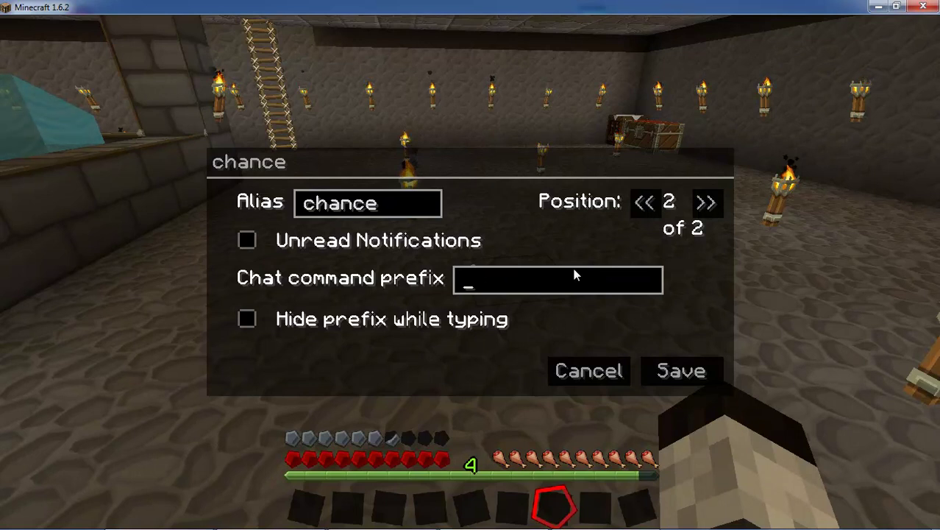
pyautogui.write('/')
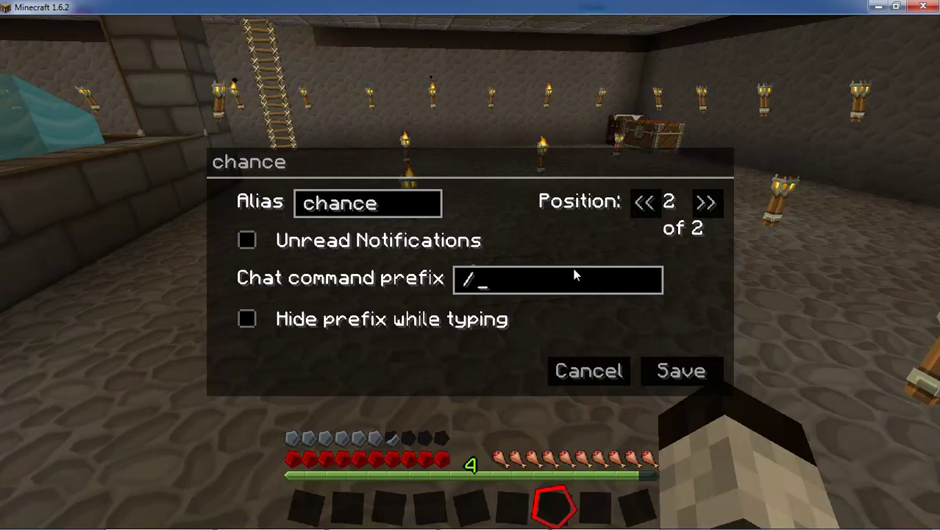
pyautogui.write('tell')
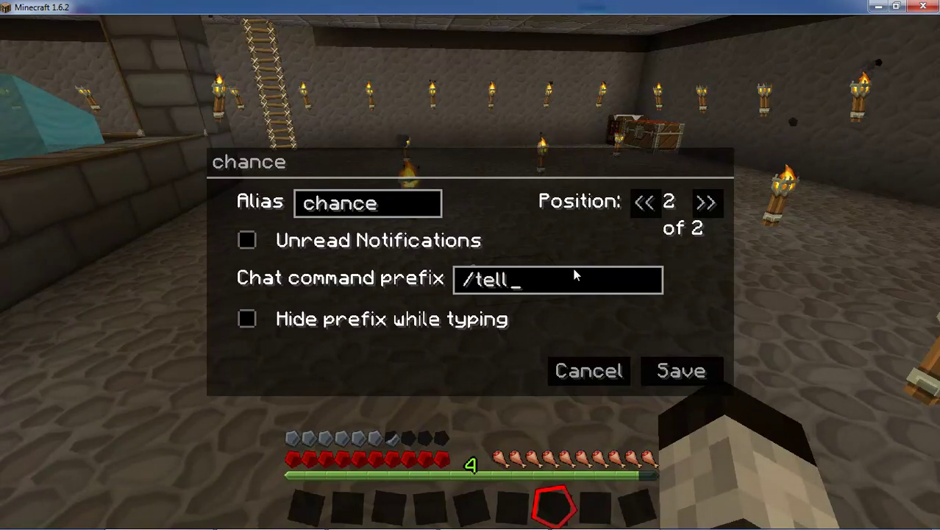
pyautogui.press('BackSpace')
pyautogui.press('BackSpace')
pyautogui.press('BackSpace')
pyautogui.press('BackSpace')
pyautogui.press('BackSpace')
pyautogui.write('msg')
pyautogui.write(' chancello')
pyautogui.write('rmusic')
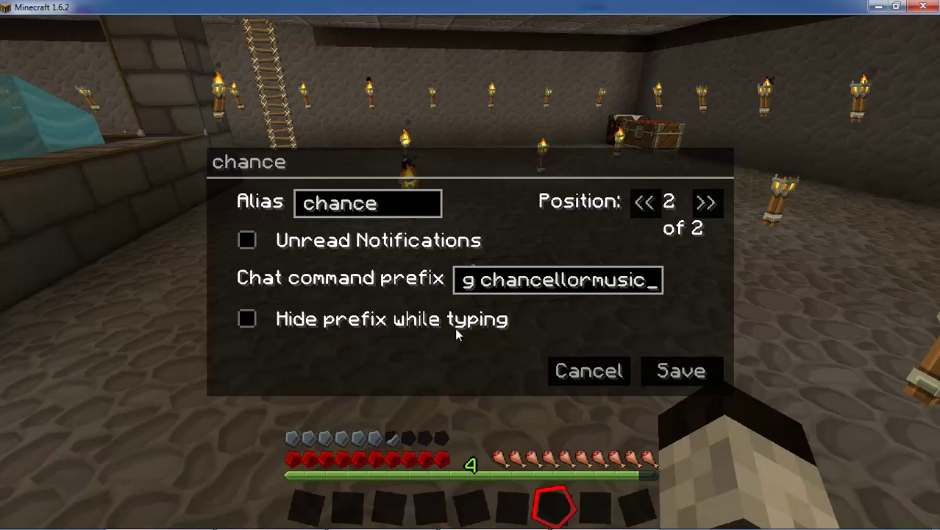
pyautogui.click(671, 371)
pyautogui.press('t')
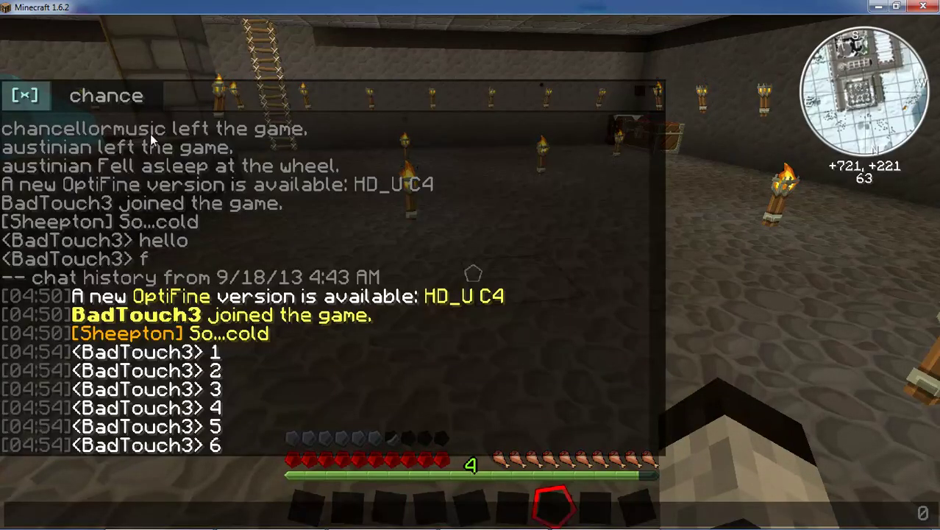
pyautogui.click(106, 96)
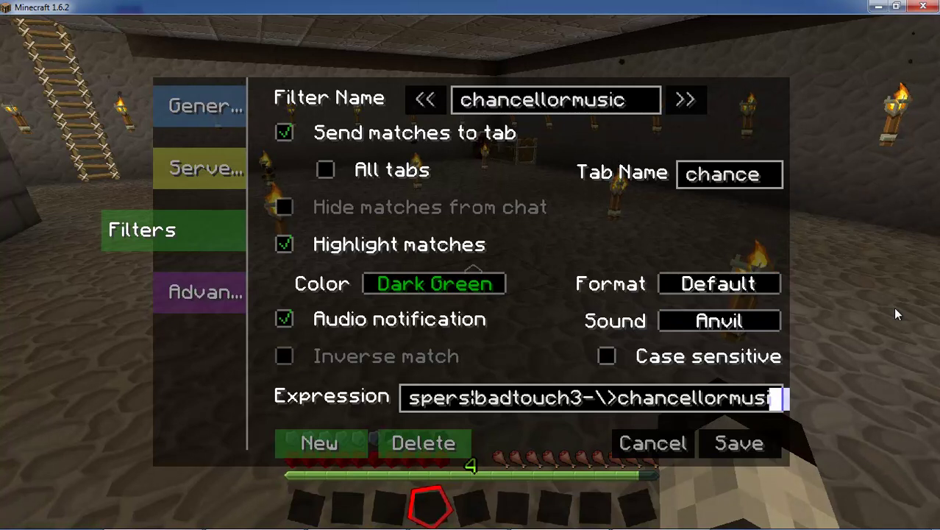
# Create a new filter and rename it from New2 to 'badtouch3'.
pyautogui.click(329, 441)
pyautogui.click(538, 93)
pyautogui.press('BackSpace')
pyautogui.press('BackSpace')
pyautogui.press('BackSpace')
pyautogui.press('BackSpace')
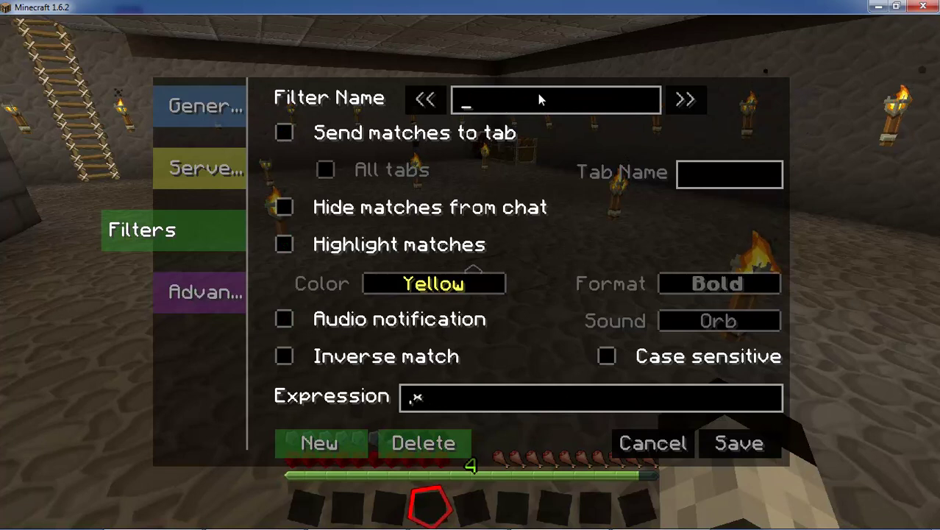
pyautogui.write('badtouch3')
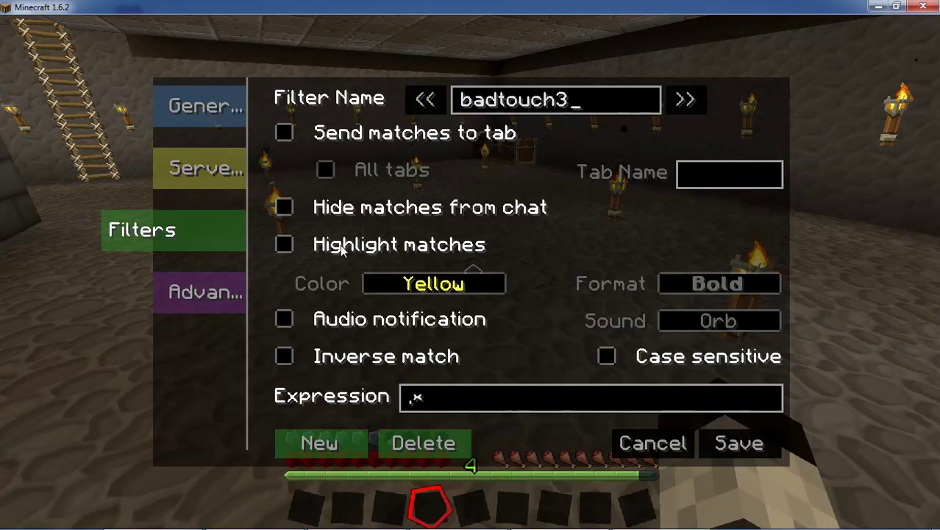
# Enable match highlighting and an Anvil audio notification, and clear the .* expression.
pyautogui.click(284, 244)
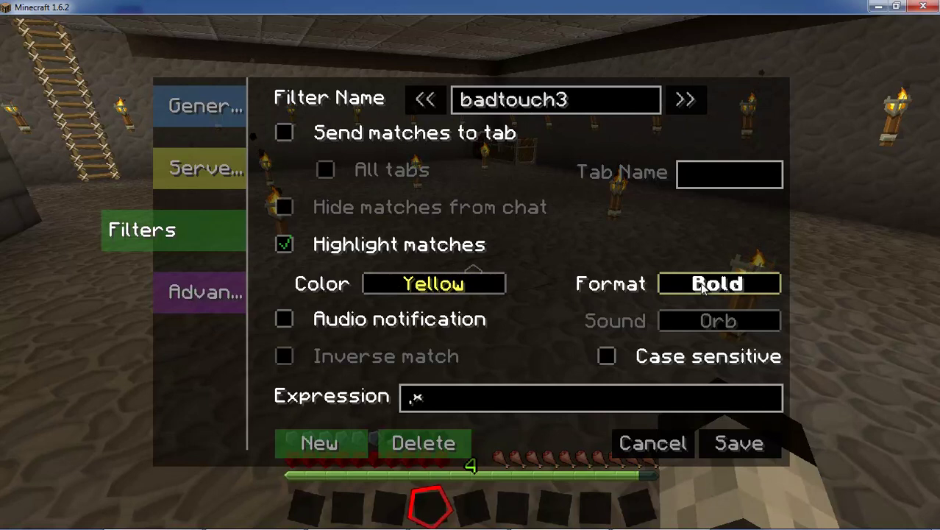
pyautogui.click(287, 321)
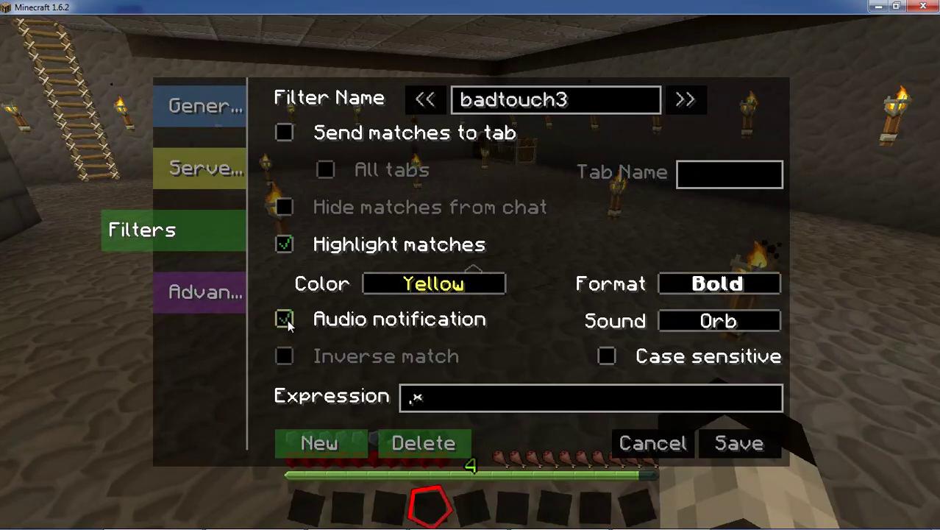
pyautogui.click(723, 328)
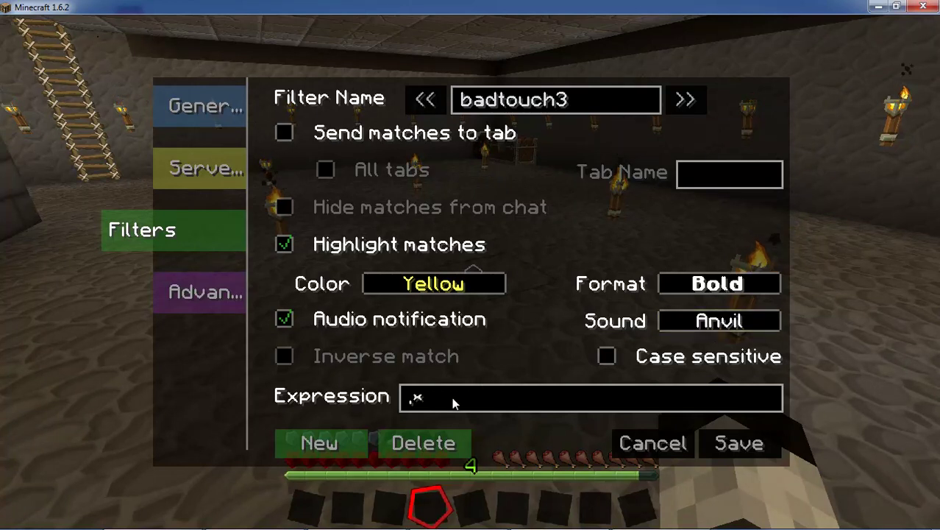
pyautogui.press('BackSpace')
pyautogui.press('BackSpace')
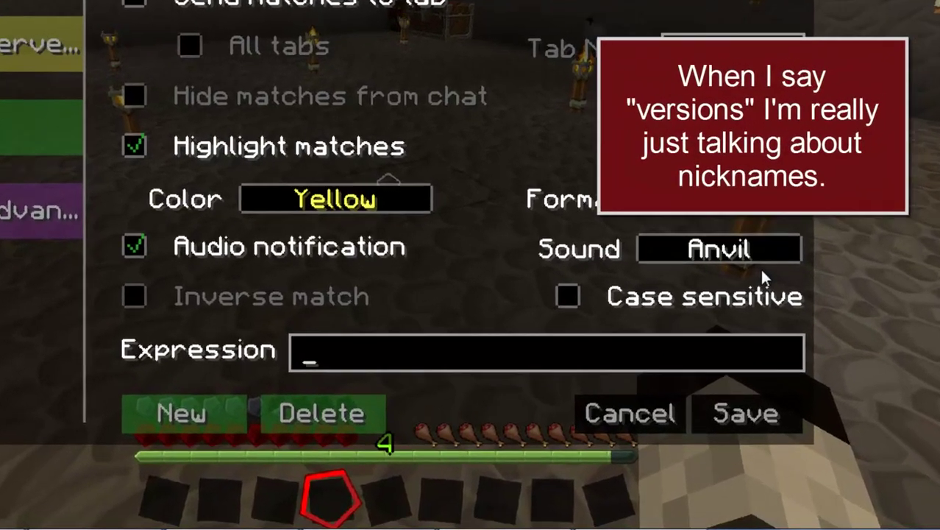
# Type the expression alternatives bt3, badtouch(?!3) and badtouch3 with negative lookaheads, ending in '(?!)))'.
pyautogui.write('bt3|')
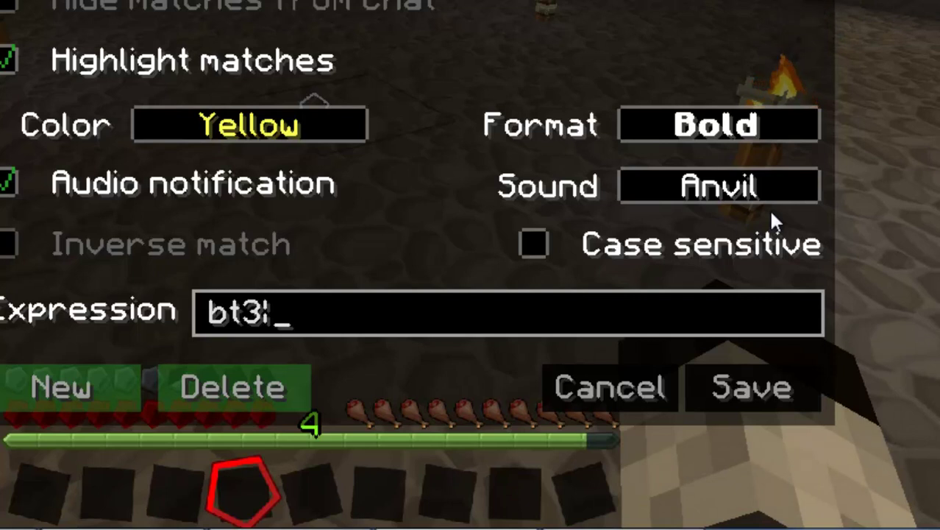
pyautogui.write('bad')
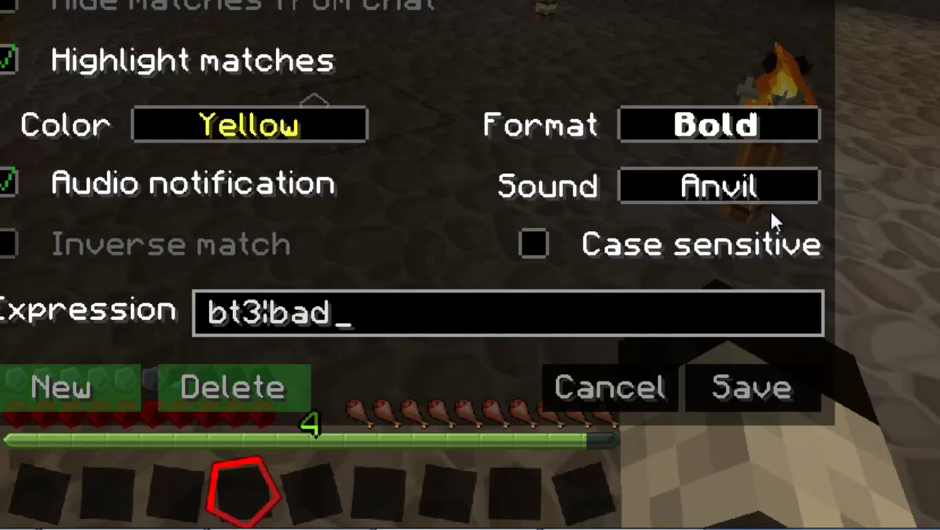
pyautogui.write('touch')
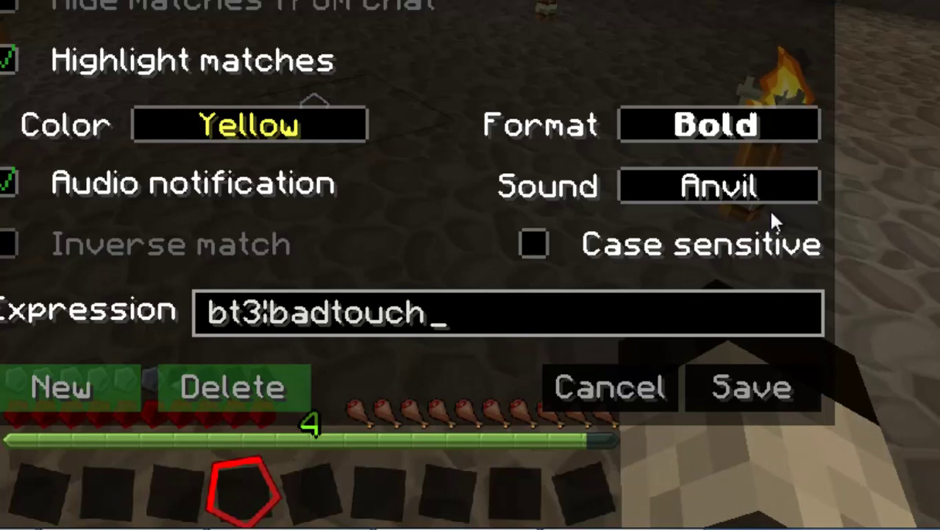
pyautogui.write('(')
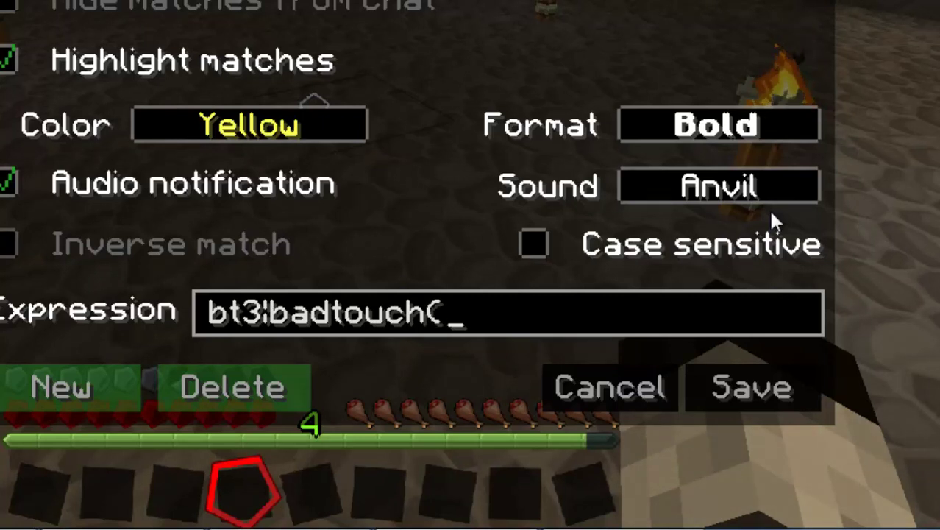
pyautogui.write('?')
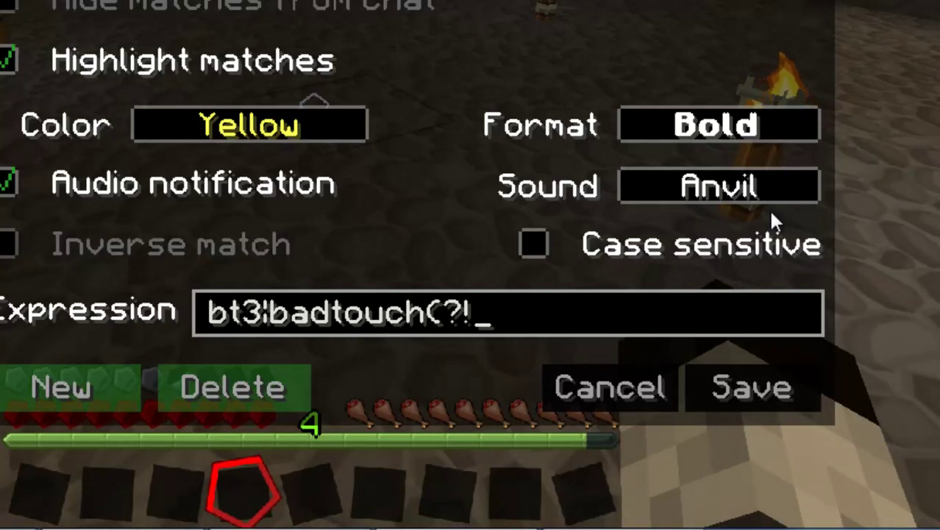
pyautogui.write('!3')
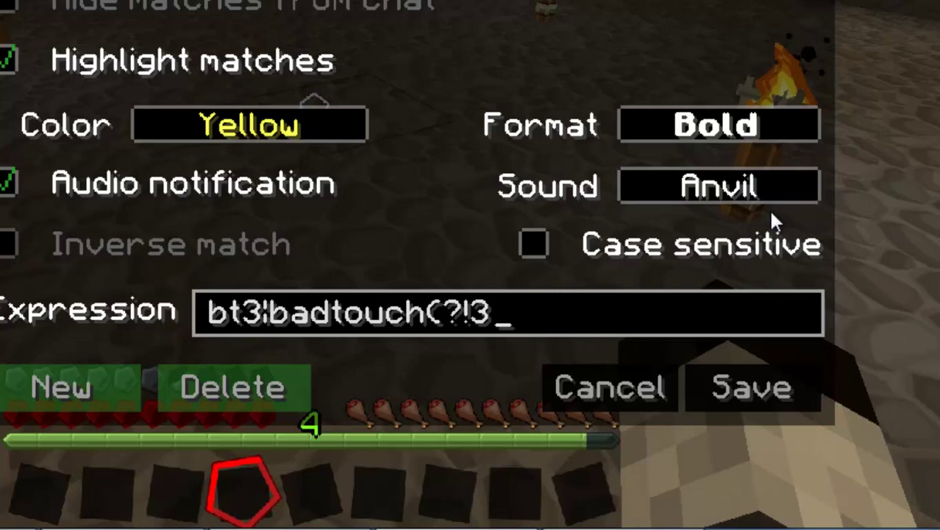
pyautogui.write(')')
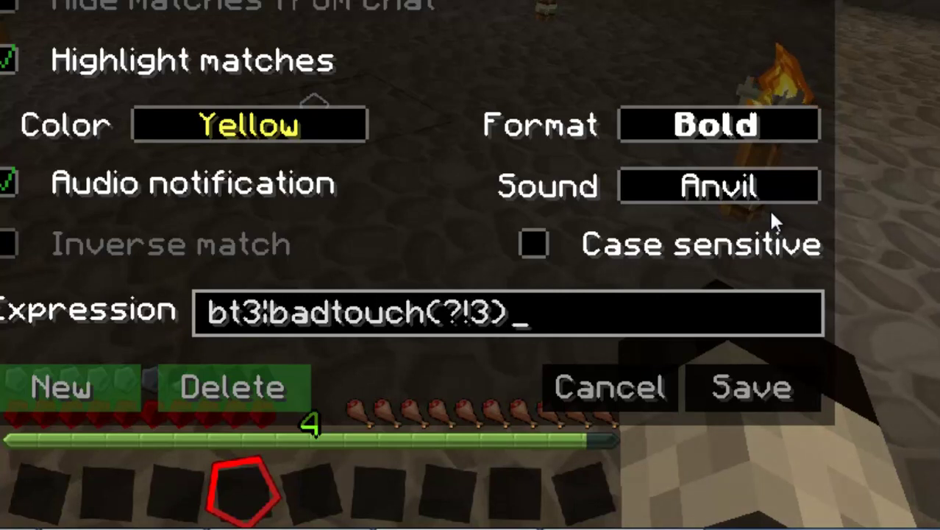
pyautogui.write('!')
pyautogui.write('bad')
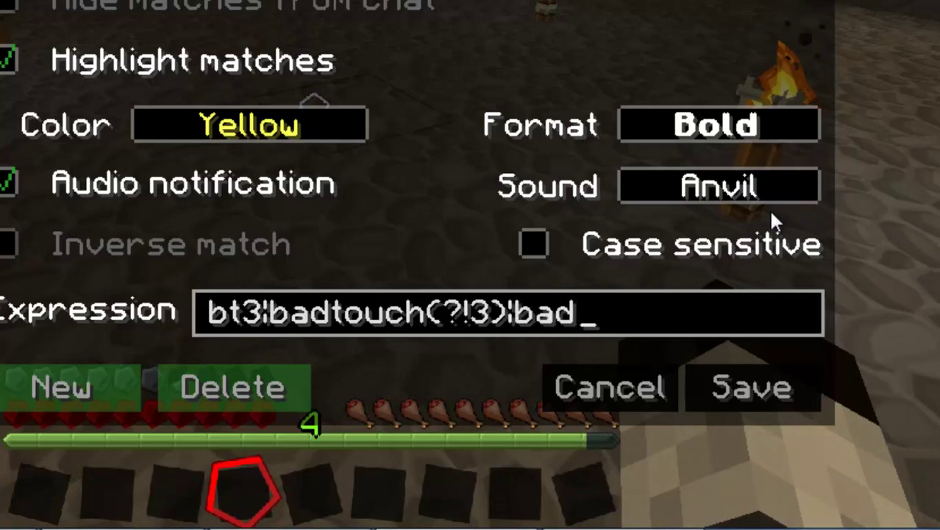
pyautogui.write('touch')
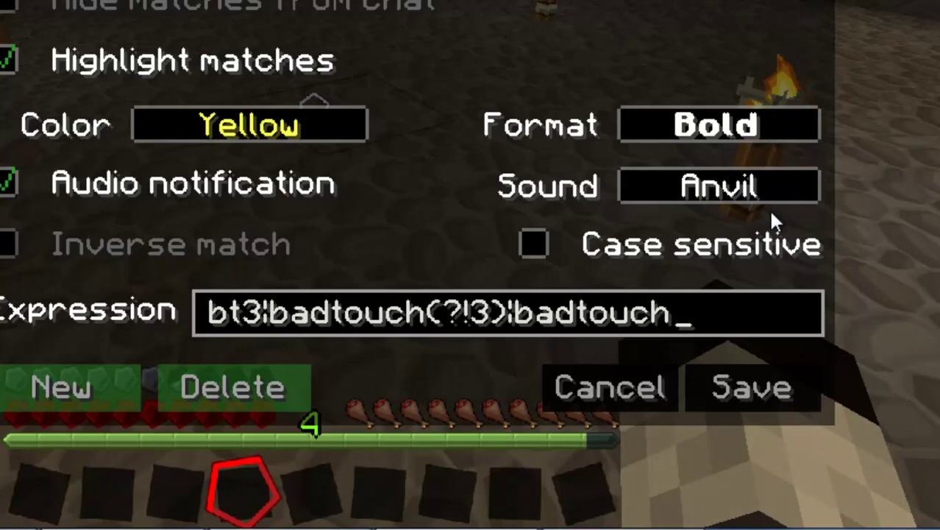
pyautogui.write('3')
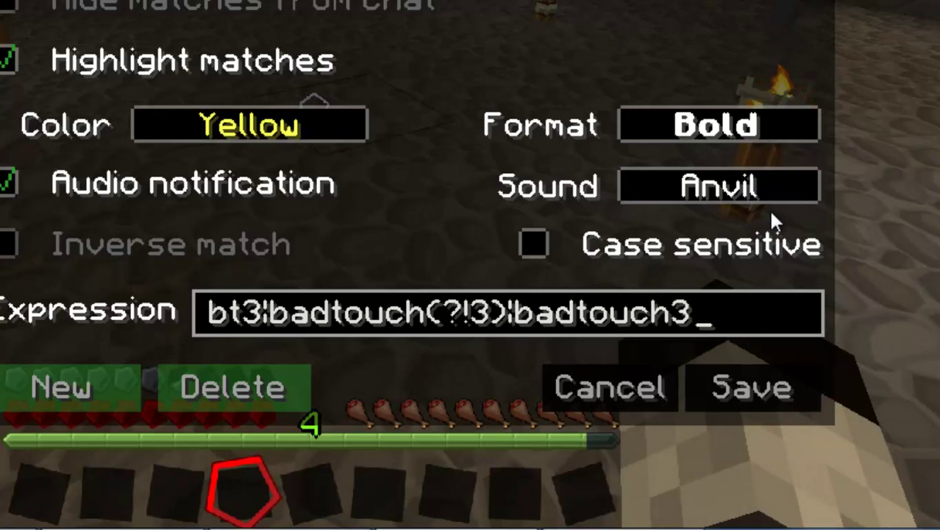
pyautogui.write('(')
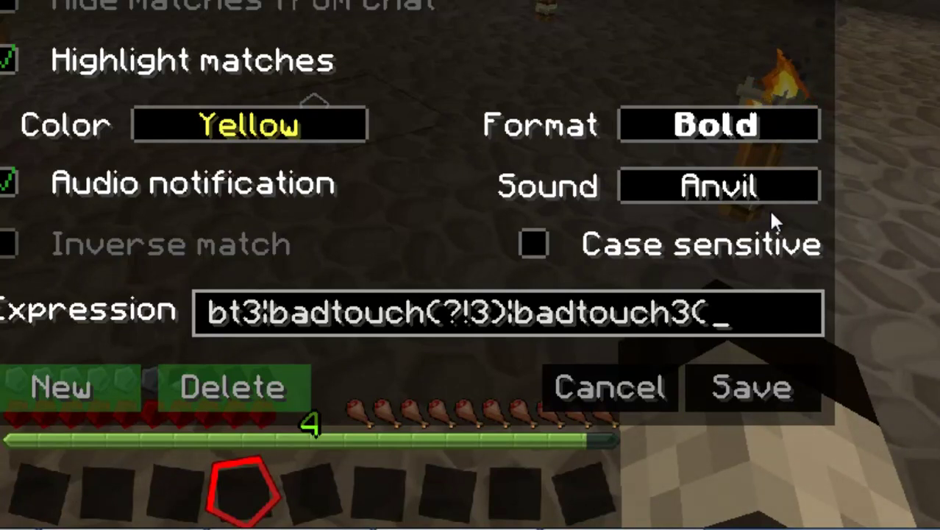
pyautogui.write('?!')
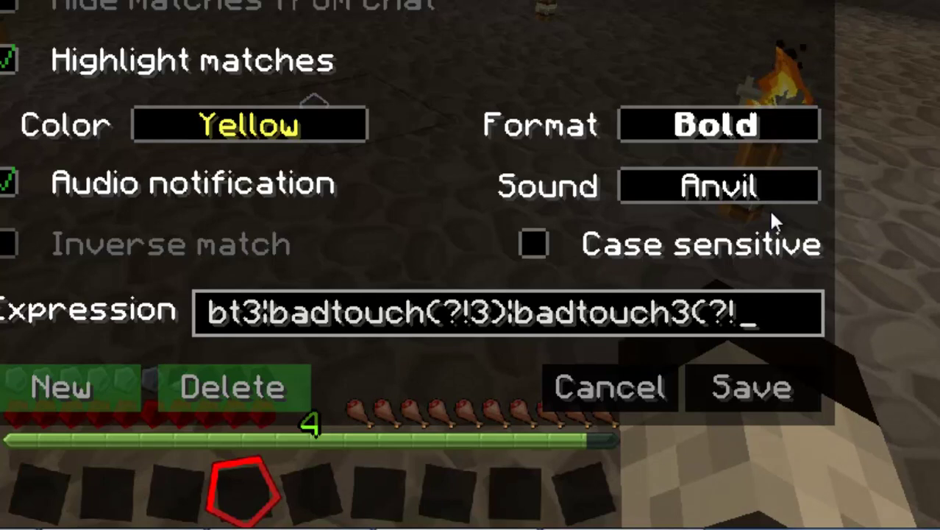
pyautogui.write(')')
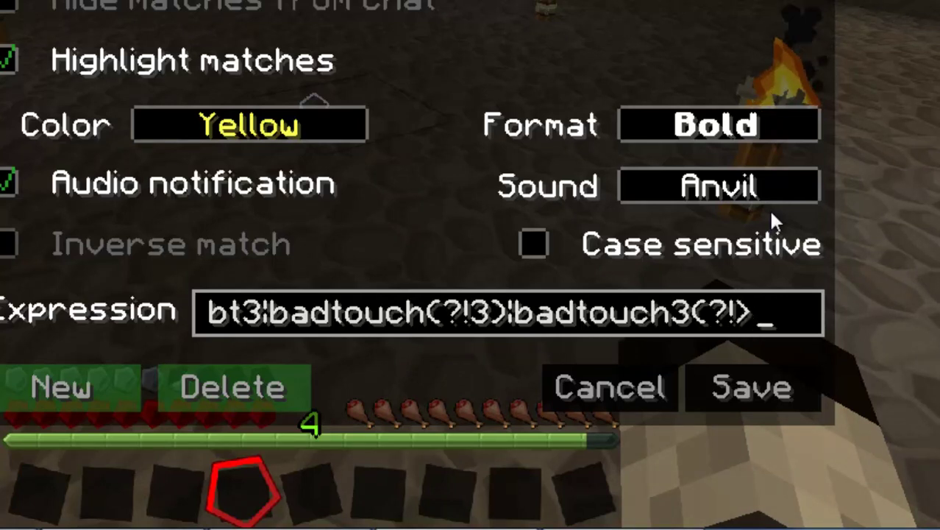
pyautogui.write(')')
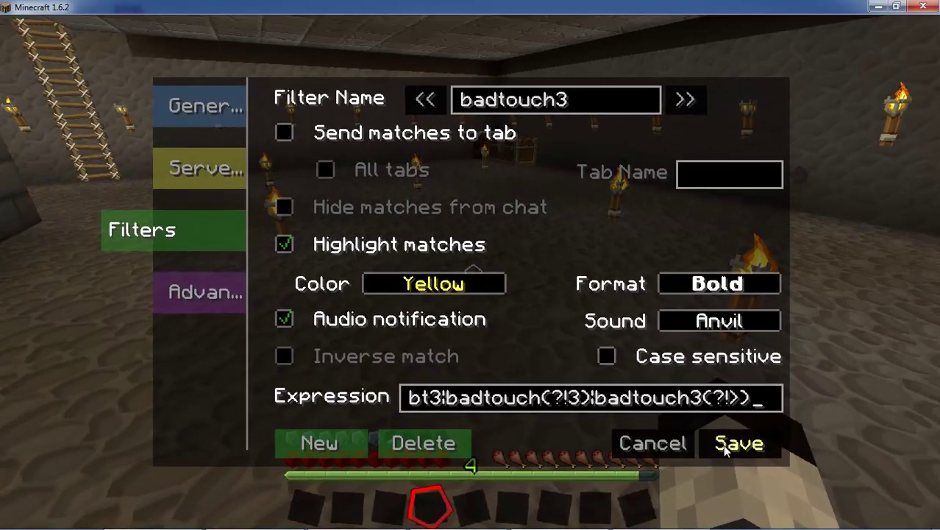
# Save the filter and send 'test' to chat twice.
pyautogui.click(720, 427)
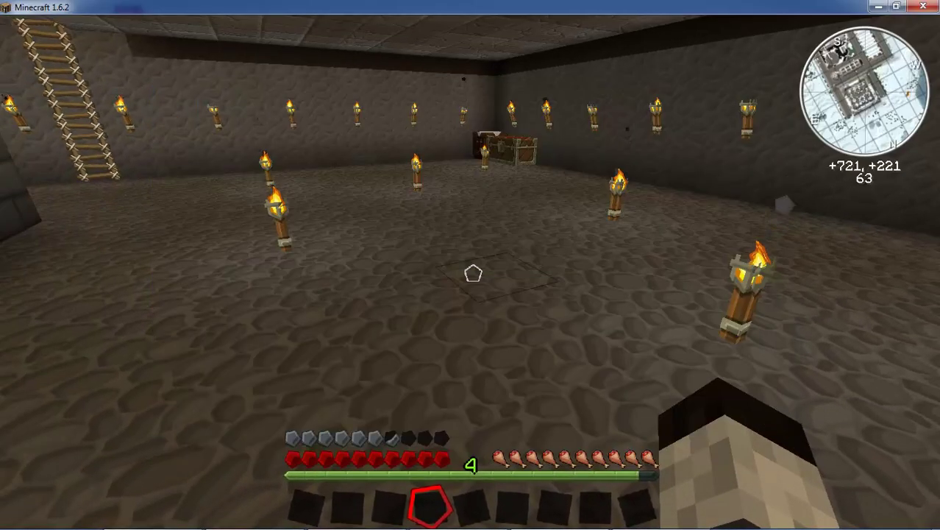
pyautogui.write('ttest')
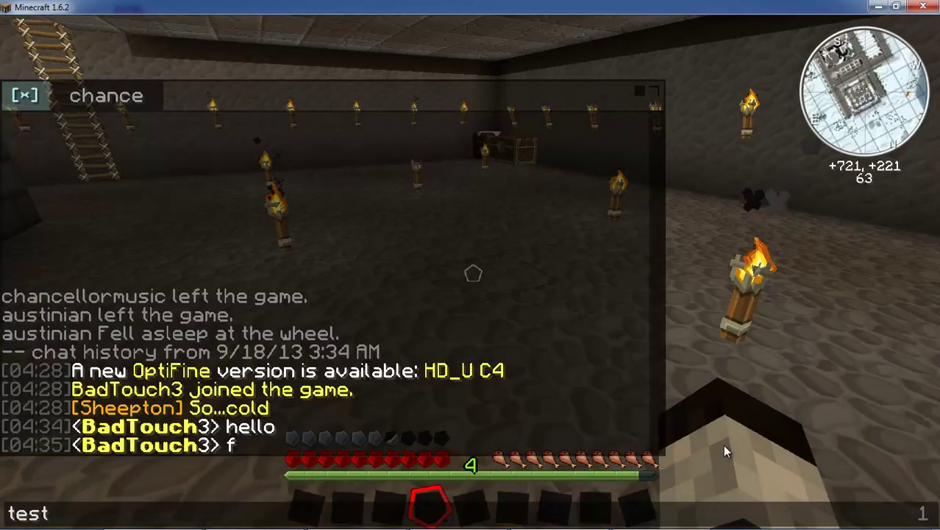
pyautogui.press('Return')
pyautogui.write('ttest')
pyautogui.press('Return')
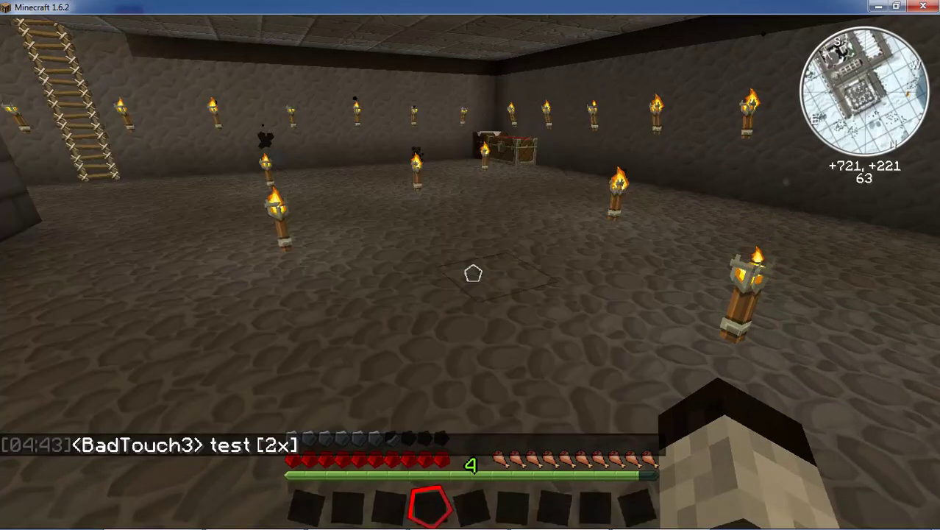
# Send 'bt3', 'badtouch' and 'badtouch3' as chat messages to check the yellow bold highlighting.
pyautogui.press('t')
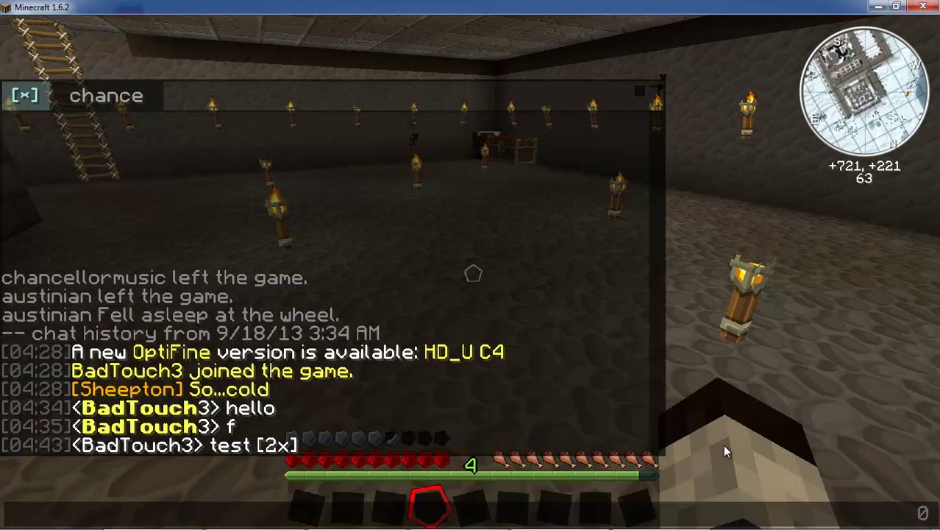
pyautogui.write('bt3')
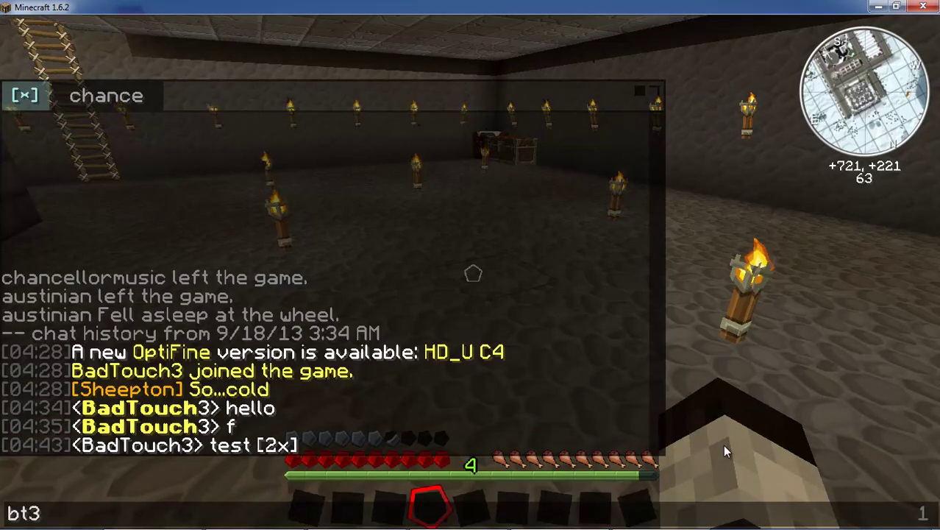
pyautogui.press('Return')
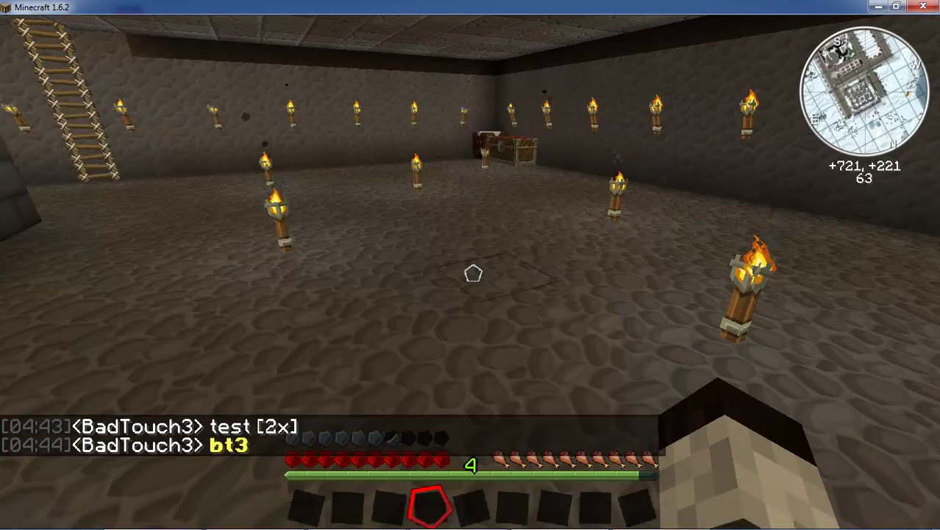
pyautogui.press('t')
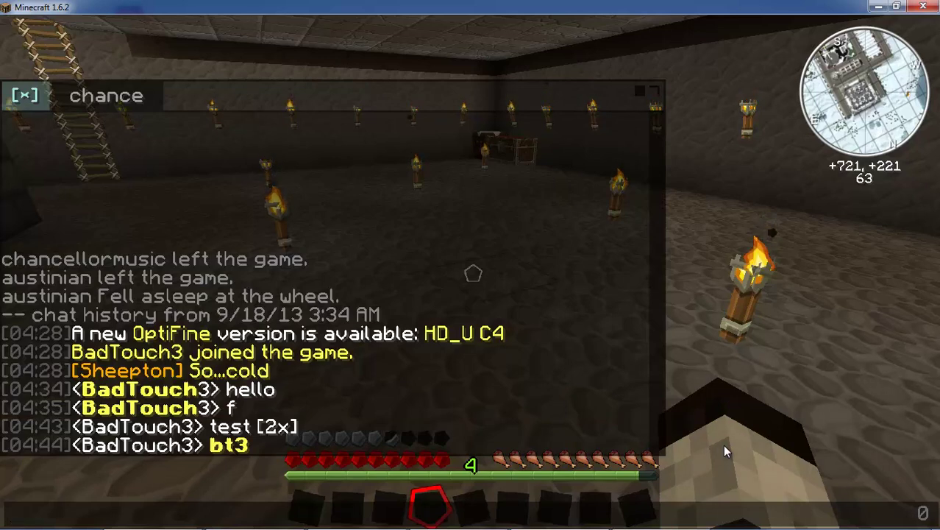
pyautogui.write('badtouch')
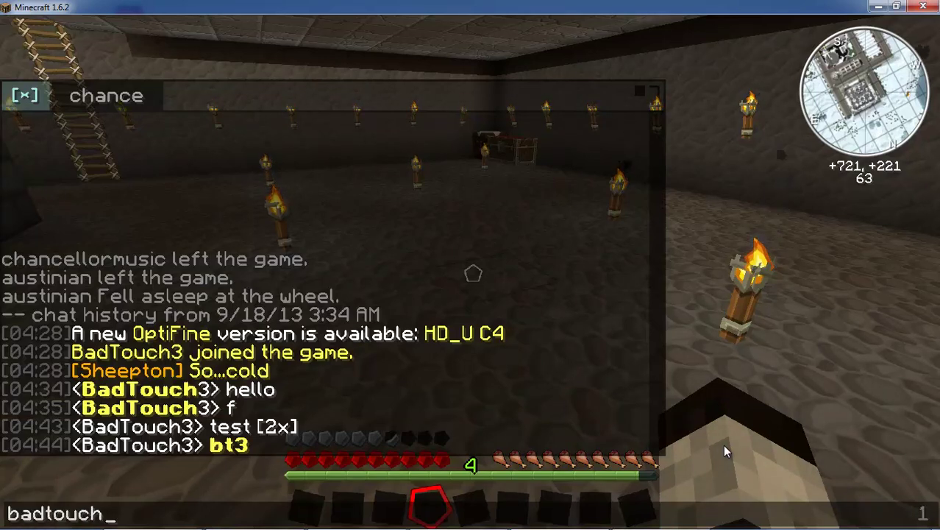
pyautogui.press('Return')
pyautogui.write('tbadtouch')
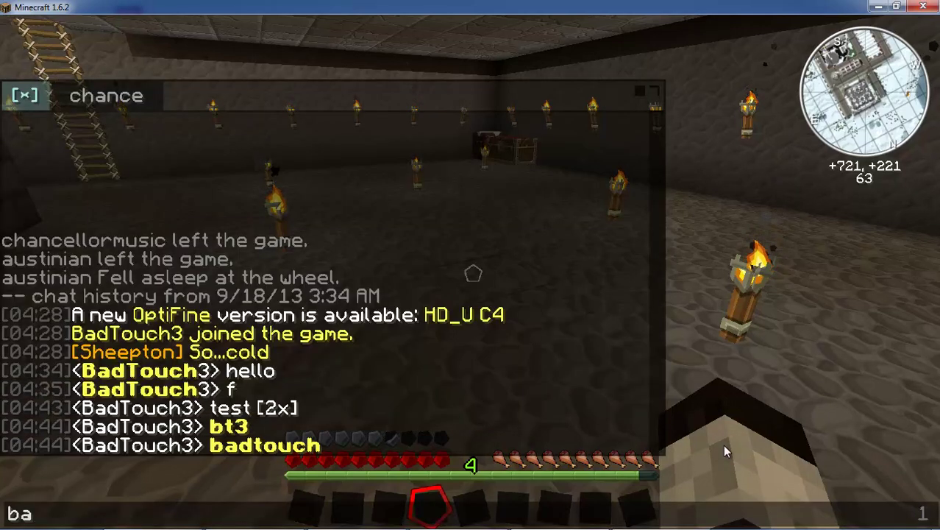
pyautogui.press('BackSpace')
pyautogui.write('3')
pyautogui.press('Return')
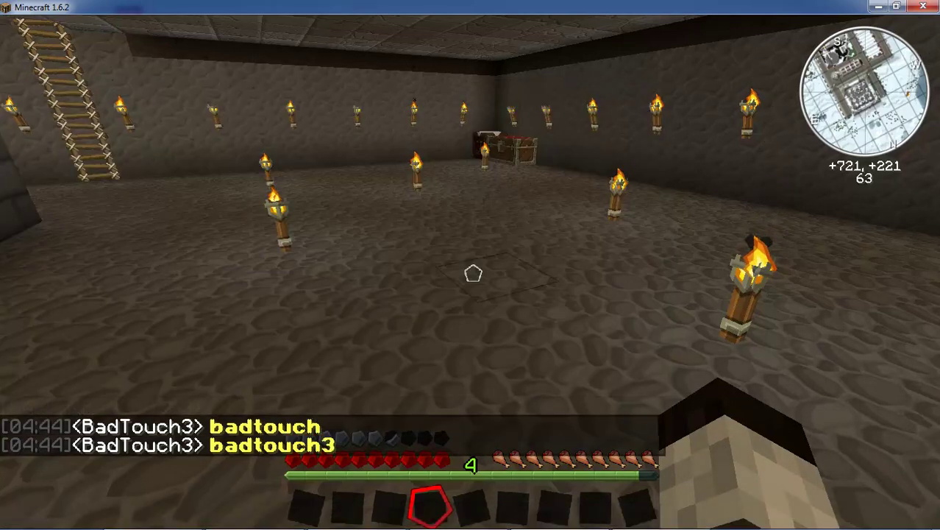
pyautogui.press('t')
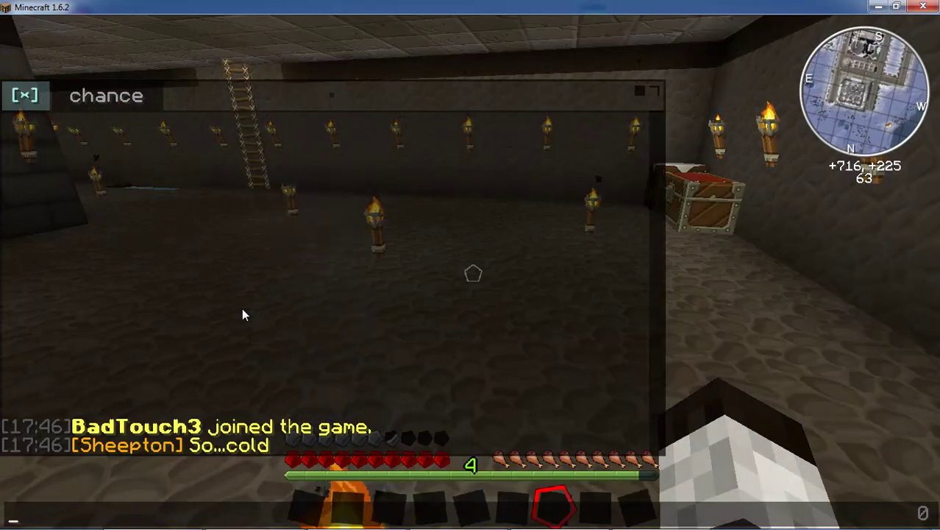
# Send a long random-letter message that wraps over three chat input lines.
pyautogui.write('n')
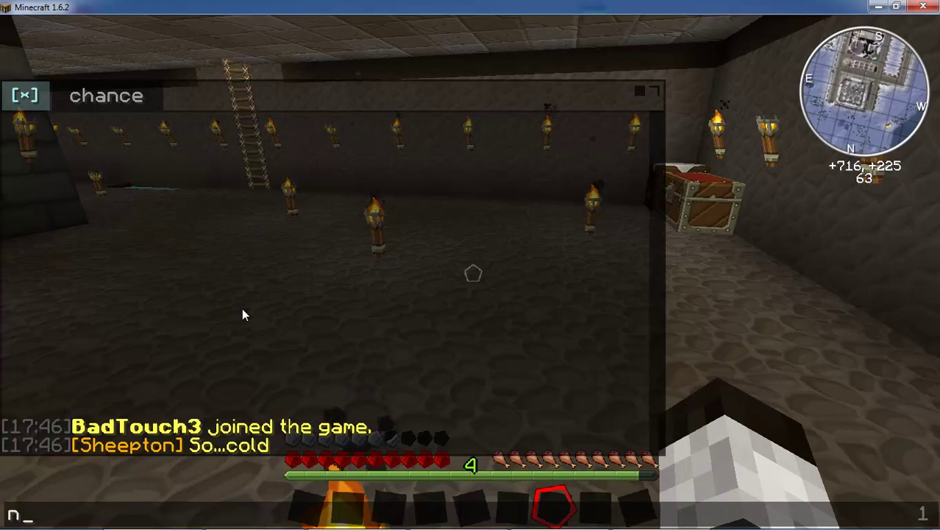
pyautogui.write('rfg n e r fg rew f rf rw f e wr f werf grwe f wer fg gf ')
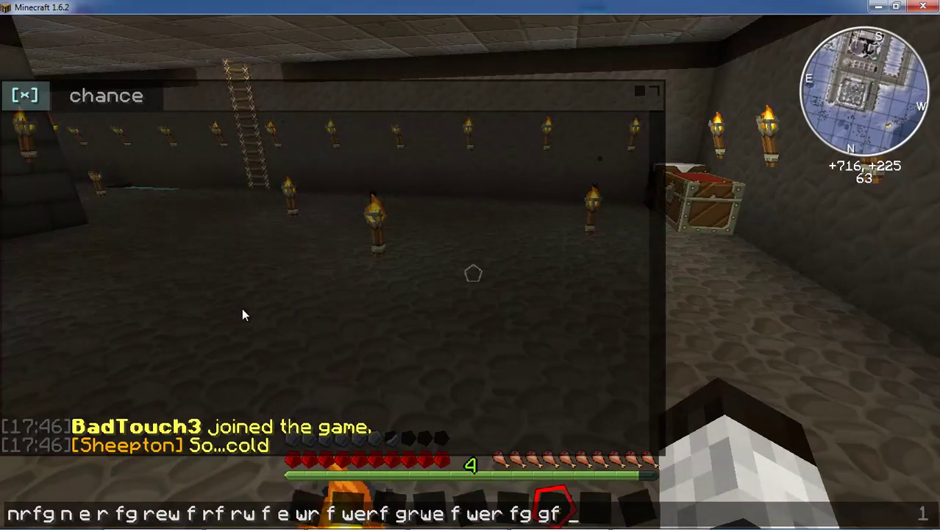
pyautogui.write('wer gf  gfr we gfwe gf ewgf we ')
pyautogui.write('ge gfr we gfwe gew')
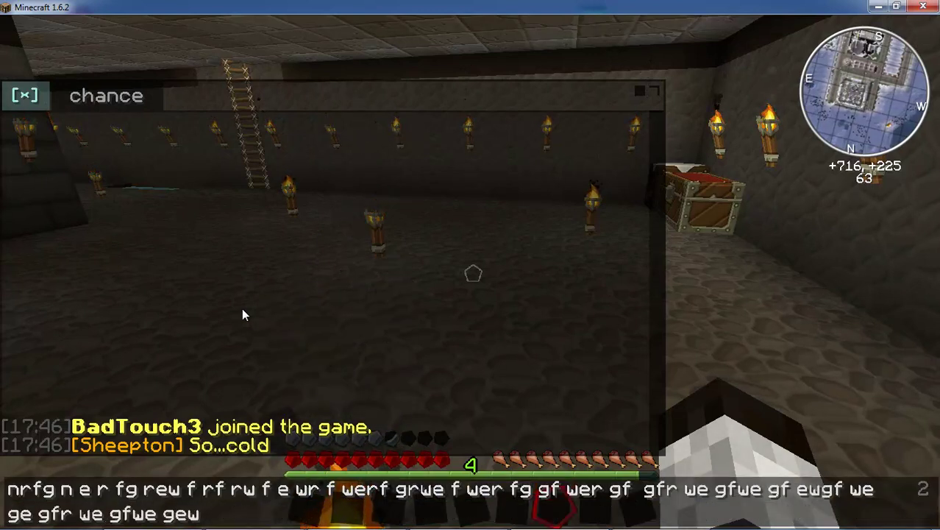
pyautogui.write(' g we gew rg  g')
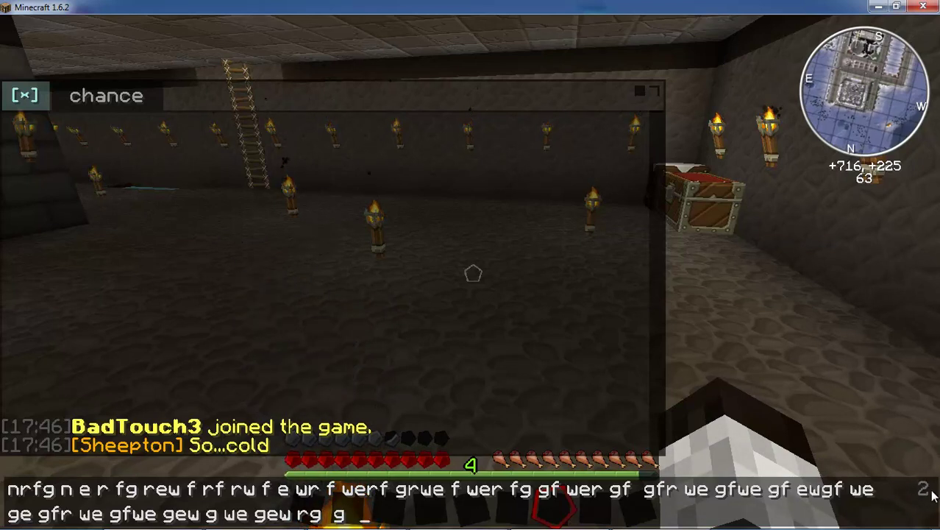
pyautogui.write('  ewr gf rwe')
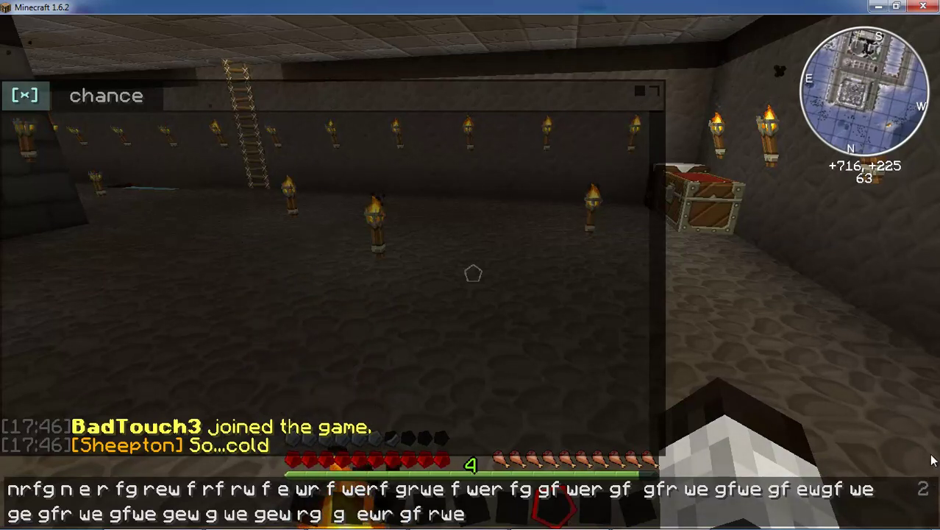
pyautogui.write('gf wer g werg wer g rwe g rg wre g rweg r gr weg r gr weg')
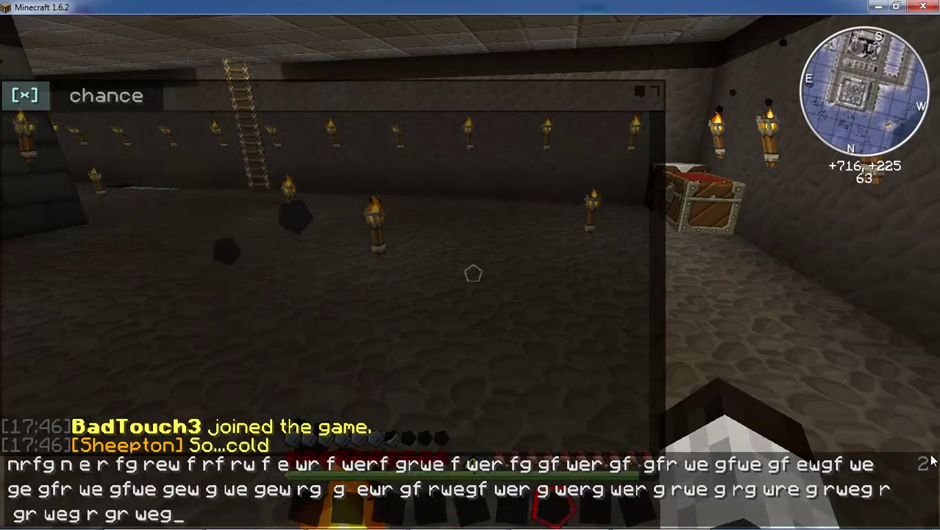
pyautogui.write('ew rg weg rweg rwe g')
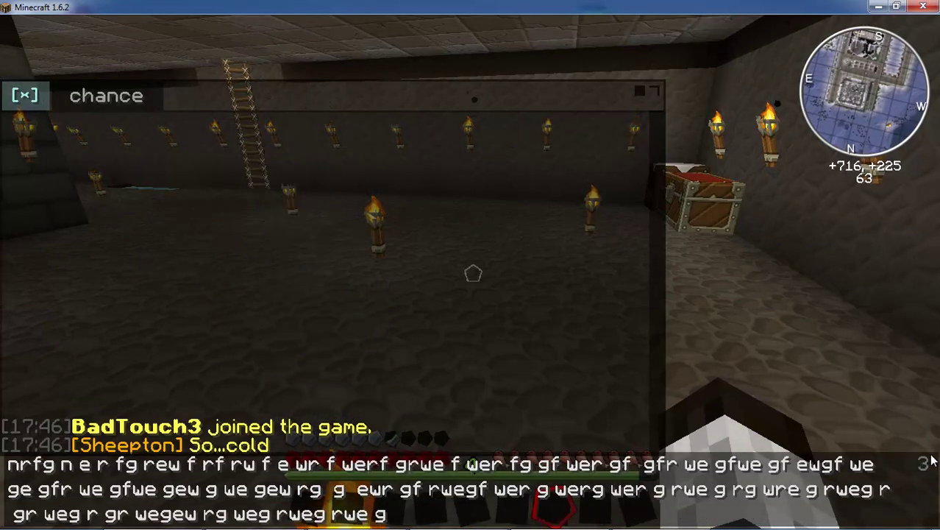
pyautogui.press('Return')
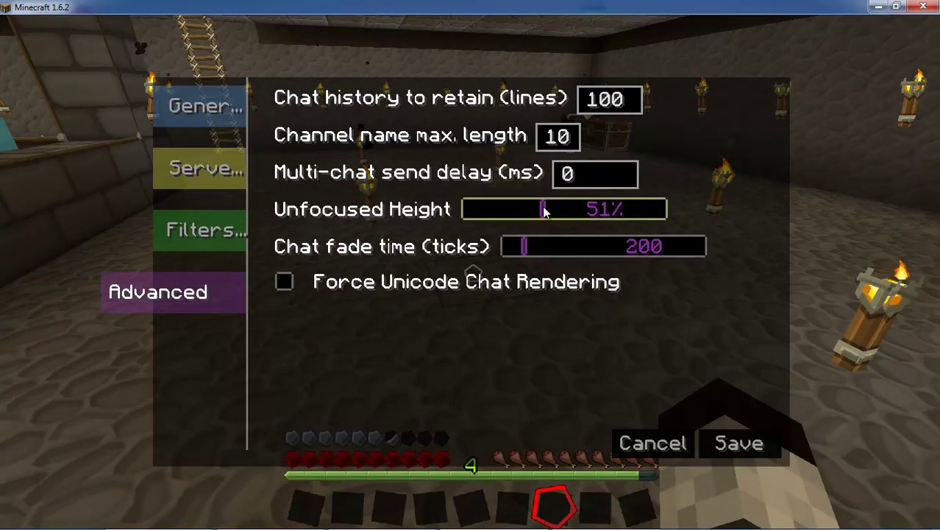
# Set Unfocused Height to 50% in Advanced settings, save, and reopen chat.
pyautogui.click(614, 108)
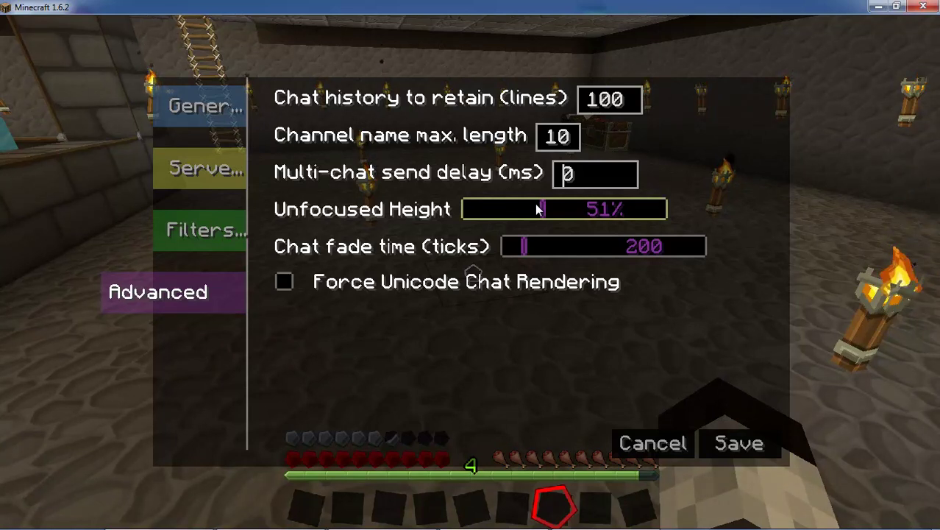
pyautogui.moveTo(542, 210); pyautogui.dragTo(682, 206)
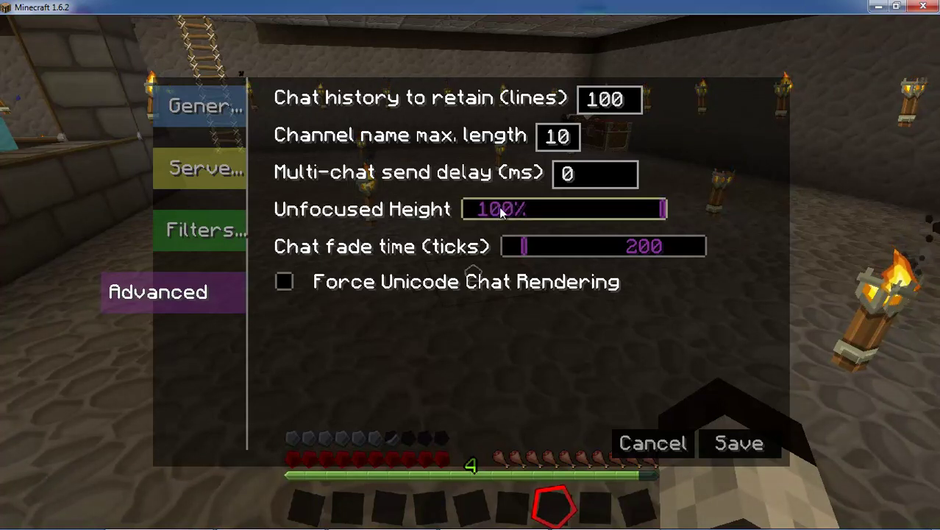
pyautogui.click(554, 211)
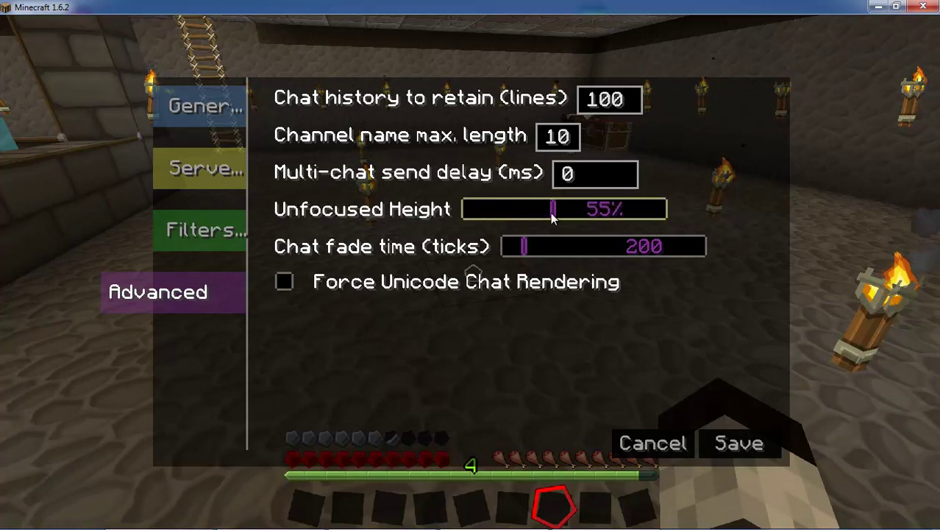
pyautogui.moveTo(557, 209); pyautogui.dragTo(542, 212)
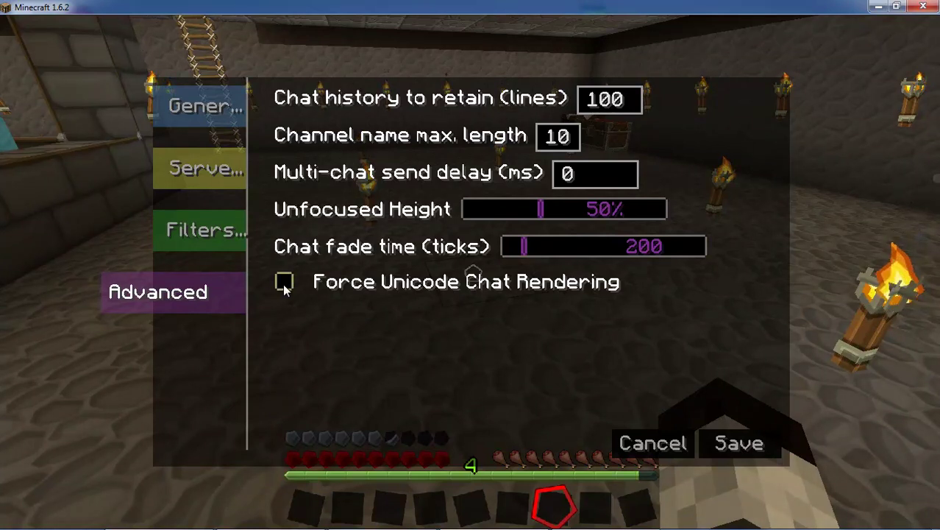
pyautogui.click(739, 443)
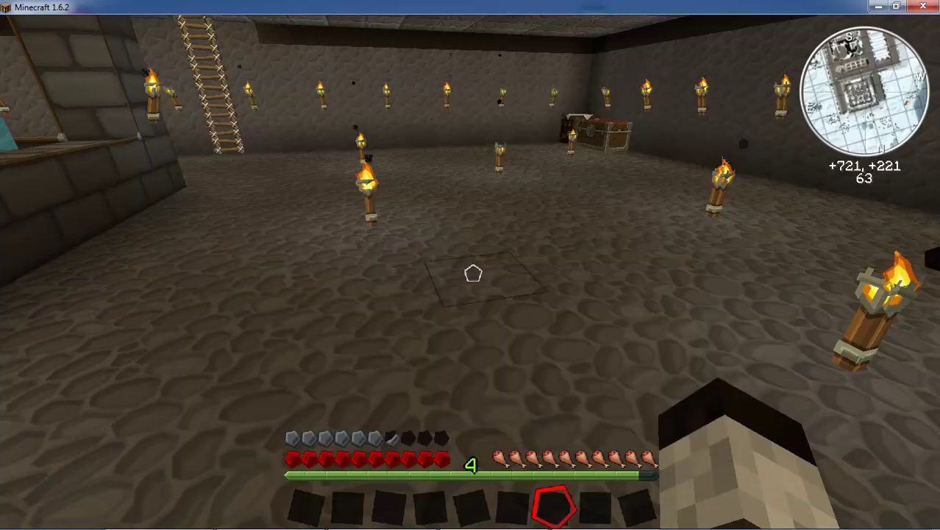
pyautogui.press('t')
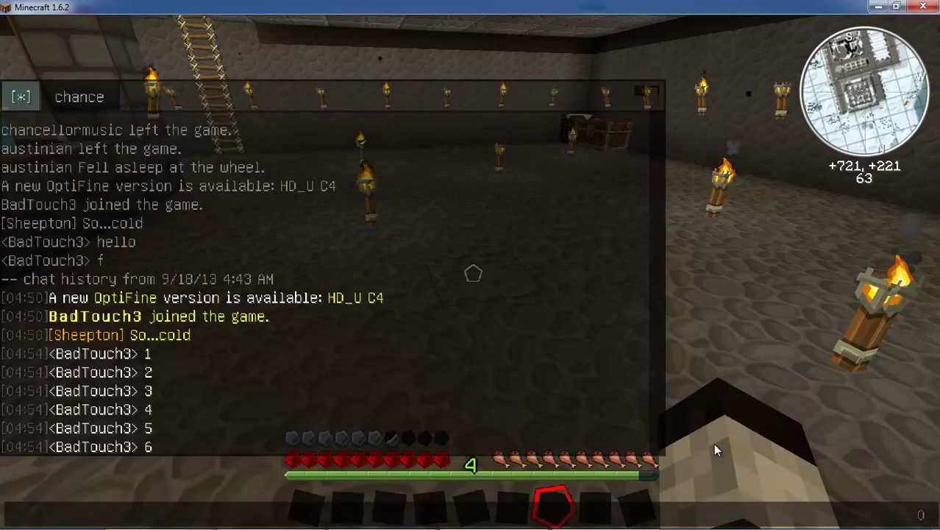